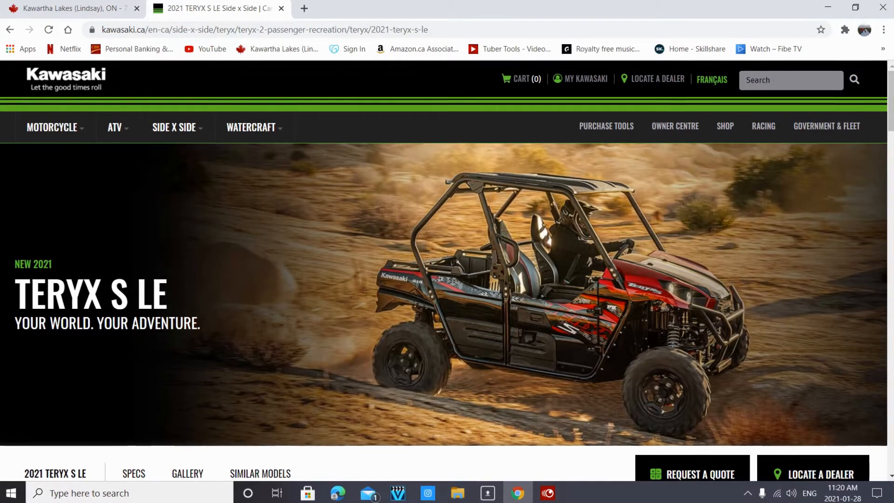
scroll(886, 181, down, 1)
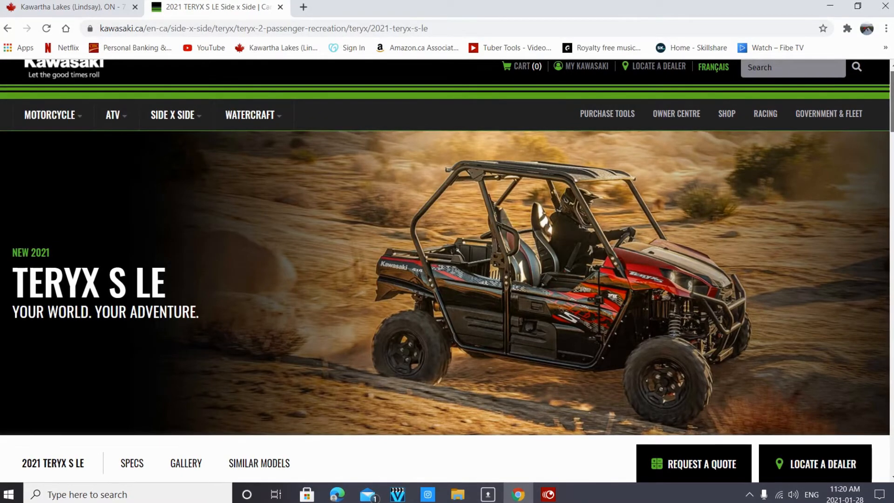
scroll(447, 270, down, 1)
scroll(448, 270, down, 3)
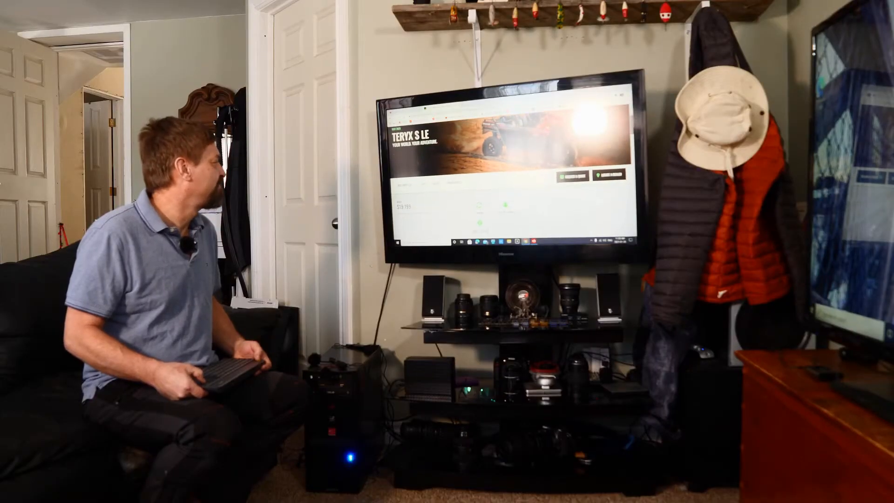
scroll(510, 177, down, 3)
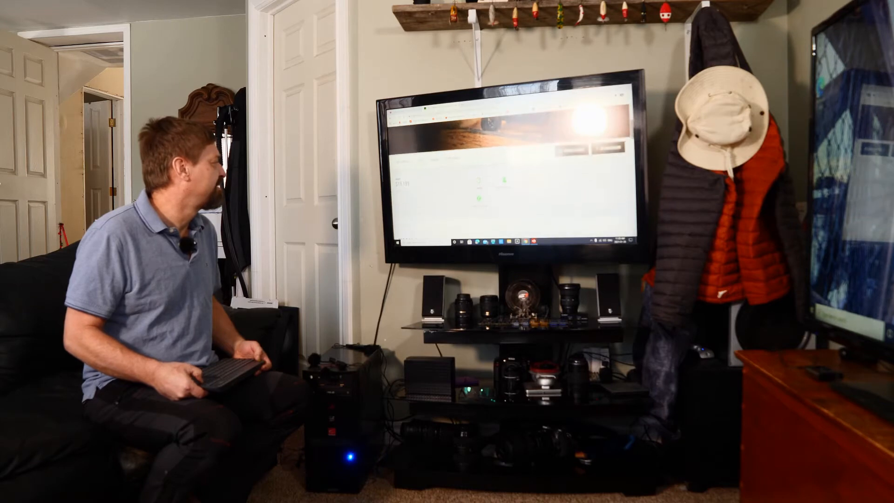
scroll(510, 177, up, 1)
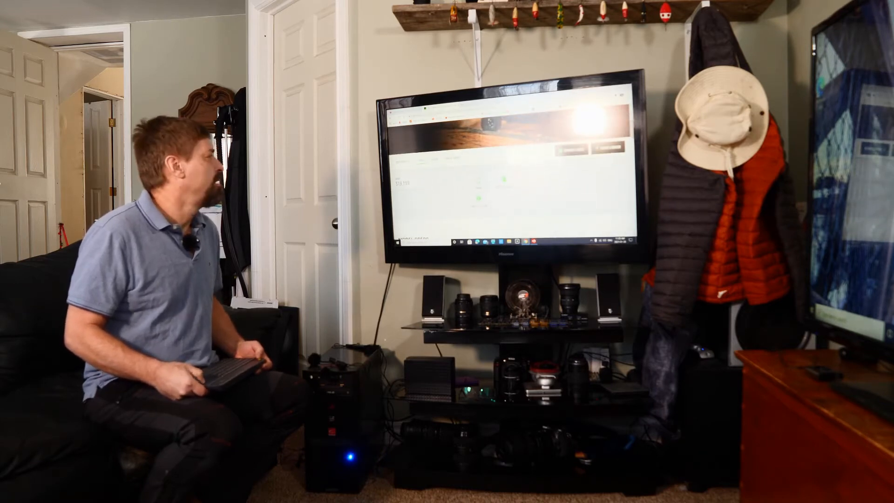
scroll(510, 177, up, 3)
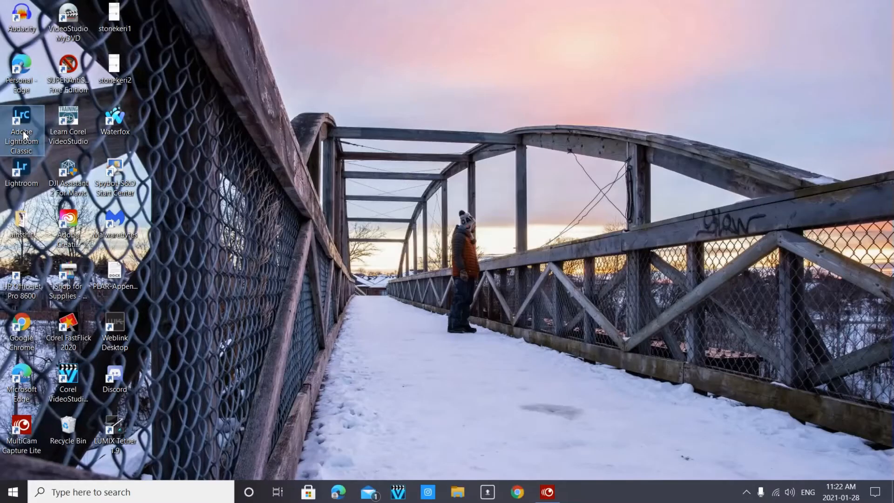
- Open Adobe Lightroom Classic and inspect the snow, railing and sky of the bridge photo DSC_8243.NEF up close
double_click(22, 129)
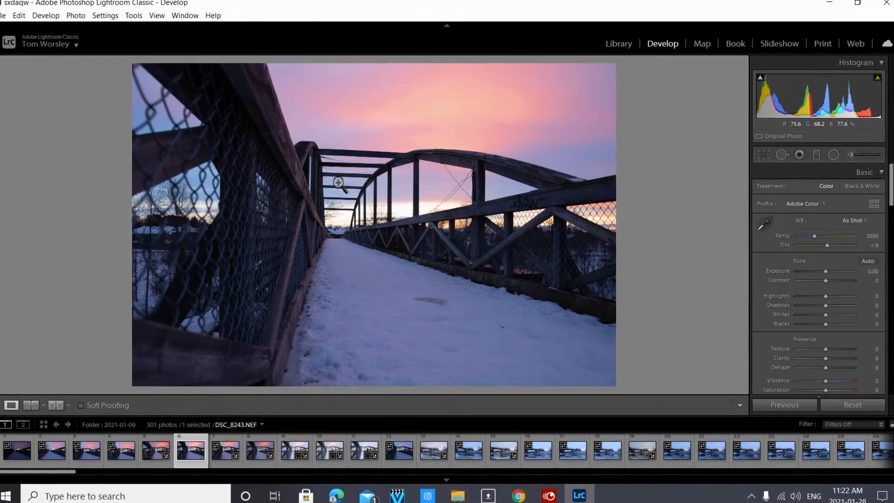
click(356, 224)
click(468, 345)
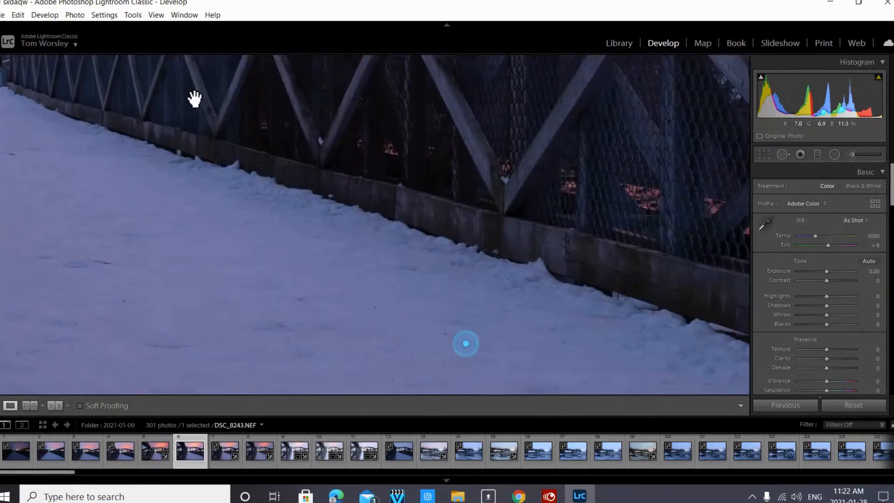
click(424, 149)
click(300, 335)
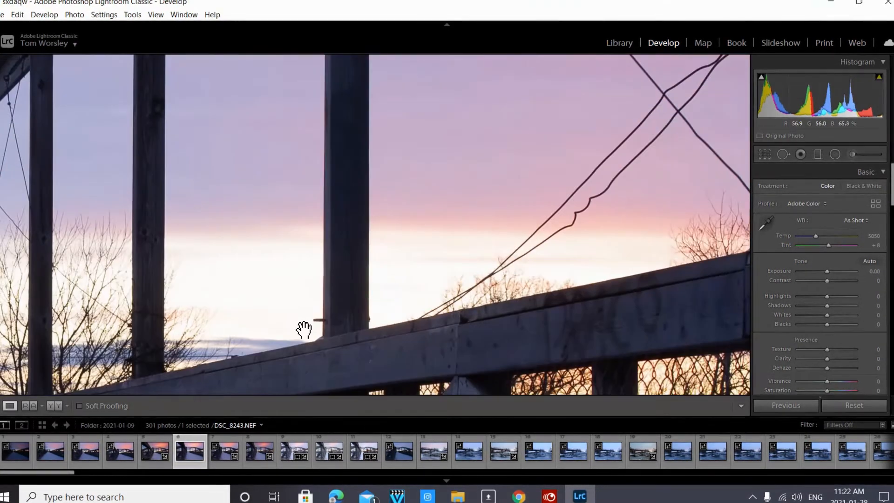
click(349, 334)
click(350, 304)
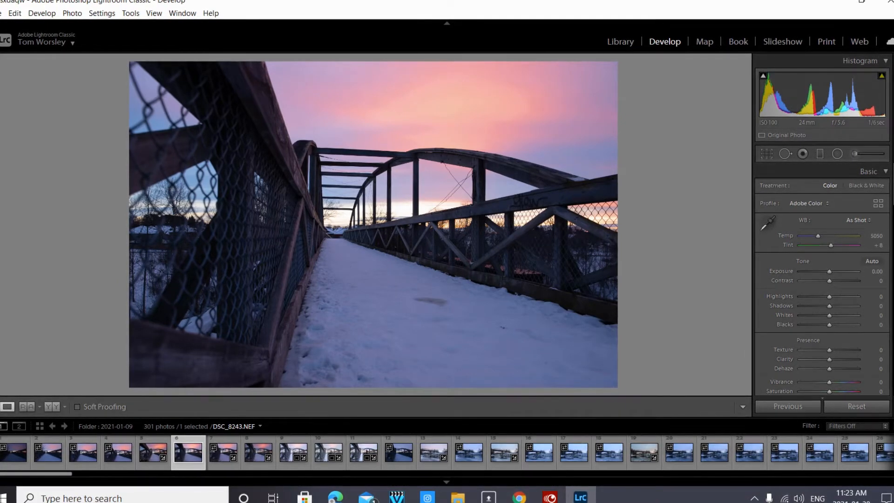
- Hide the module picker and the filmstrip to enlarge the bridge photo in the workspace
key(F7)
key(F7)
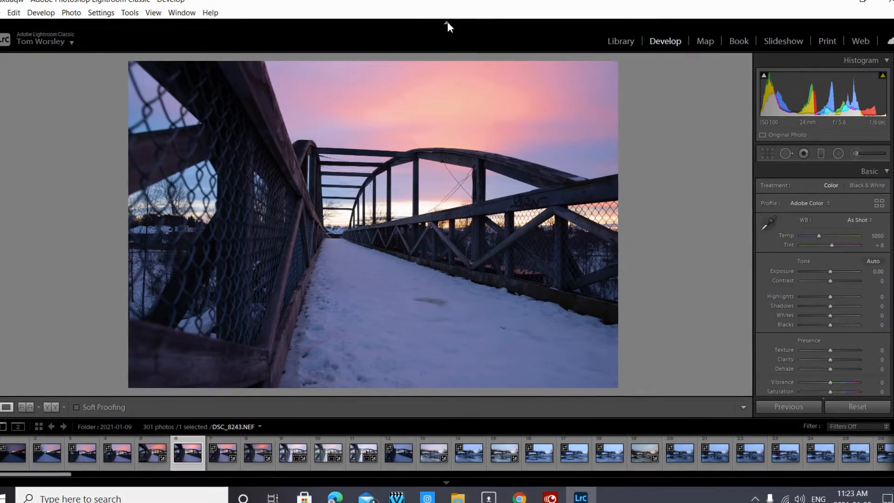
click(447, 22)
click(446, 483)
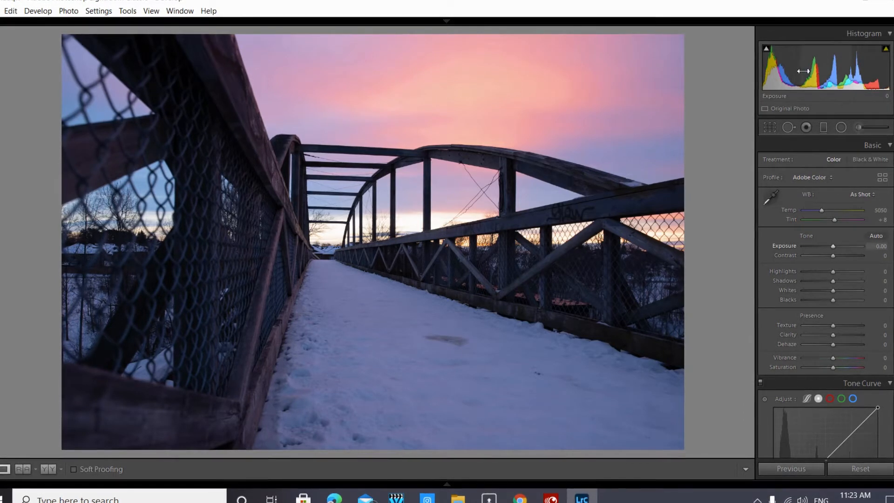
- Lower the bridge photo's Highlights to -73 and raise its Shadows to +98
click(887, 48)
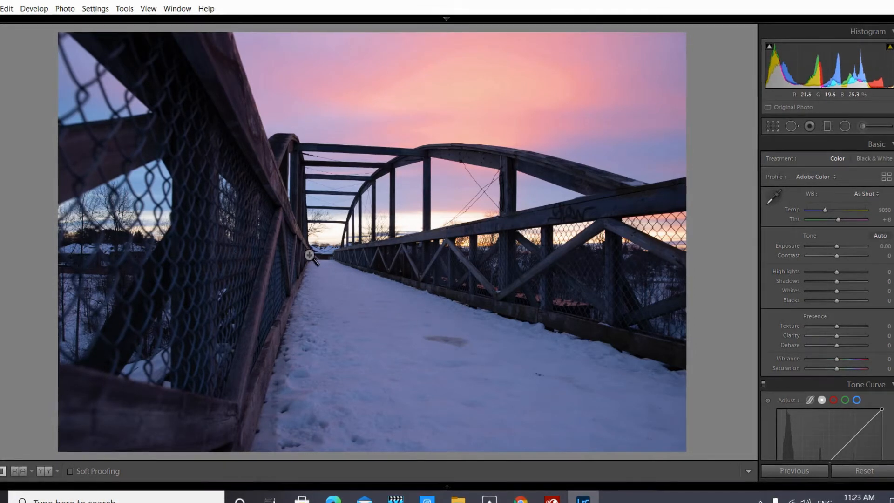
drag(839, 269, 831, 273)
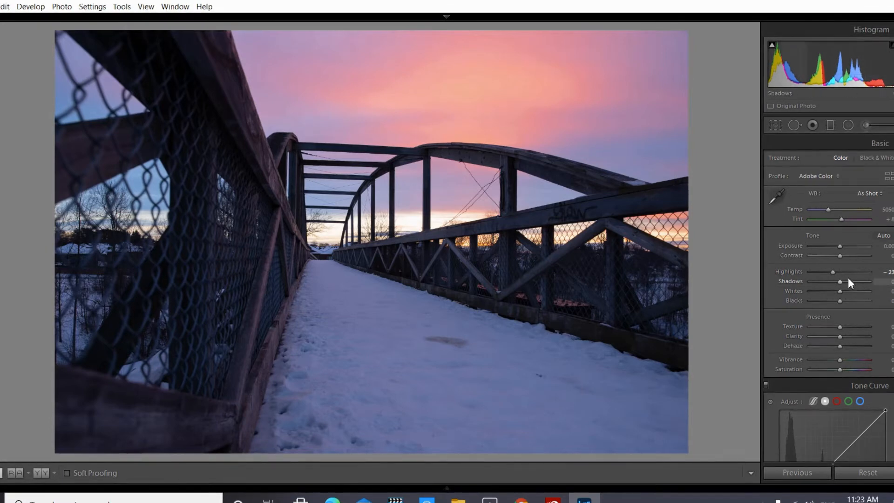
drag(832, 272, 822, 275)
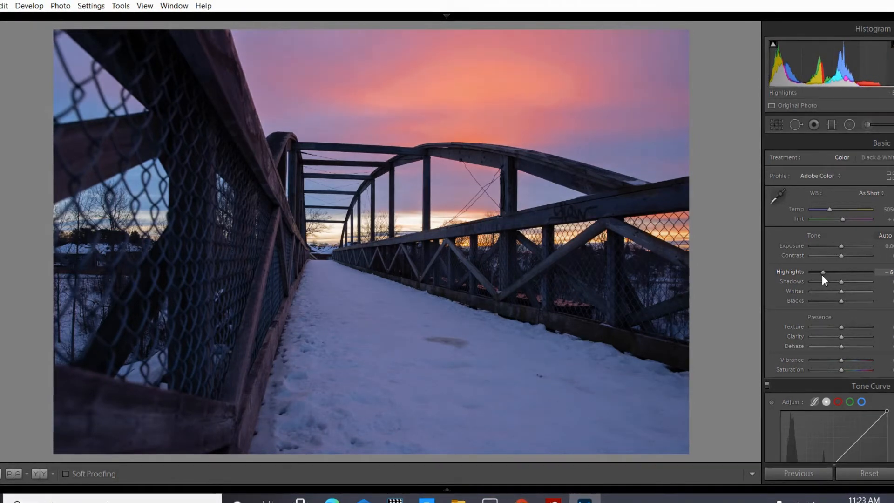
drag(820, 275, 820, 274)
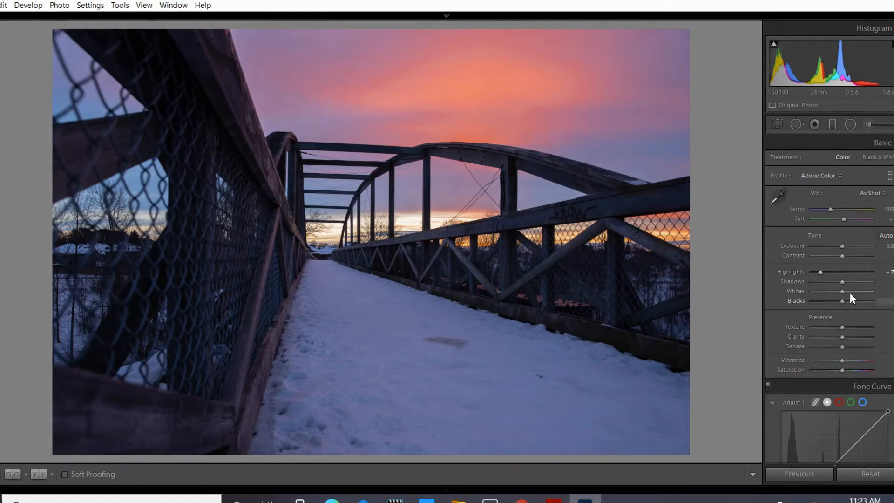
drag(841, 281, 868, 283)
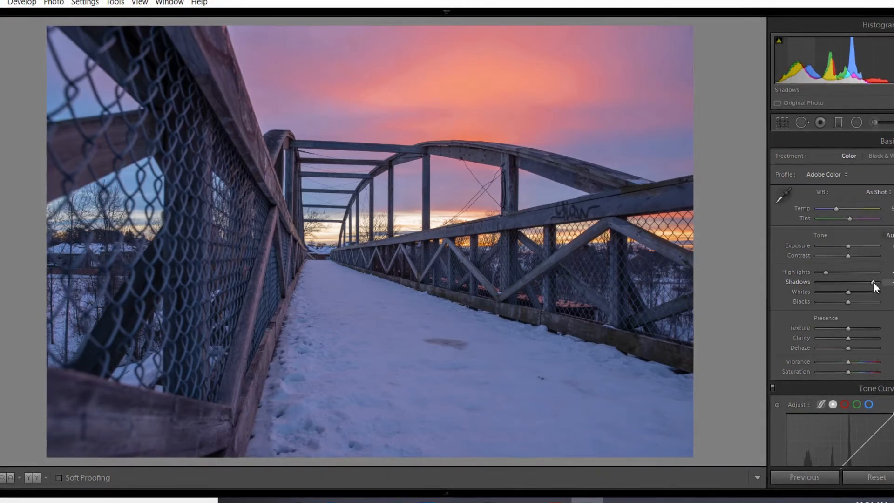
drag(873, 282, 878, 282)
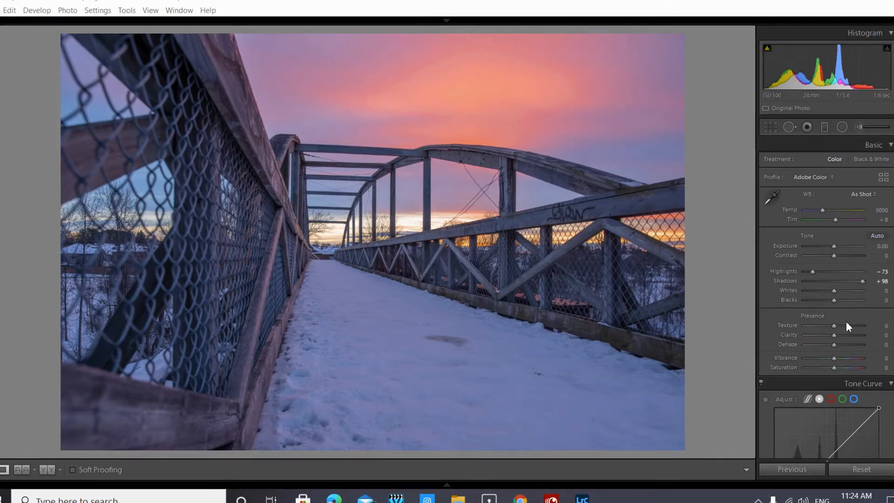
- Raise the photo's Clarity to +45 and check the effect up close on the bridge railing
drag(835, 336, 848, 334)
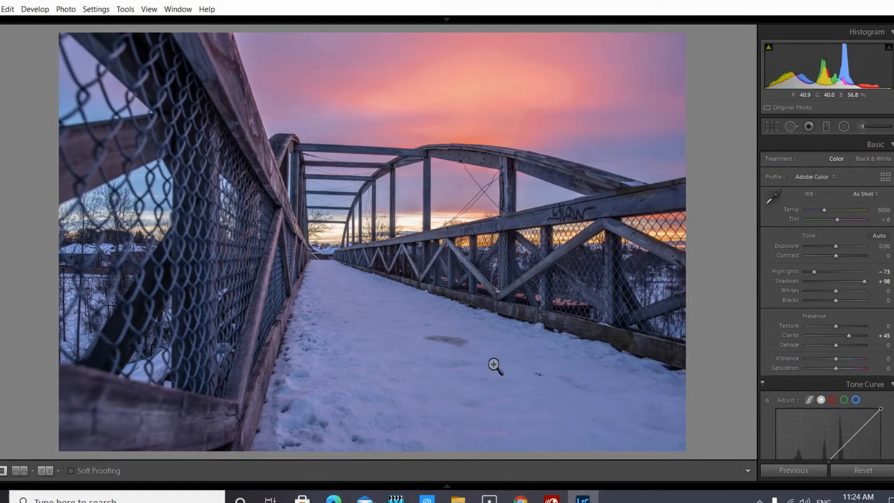
click(429, 268)
click(437, 213)
click(585, 245)
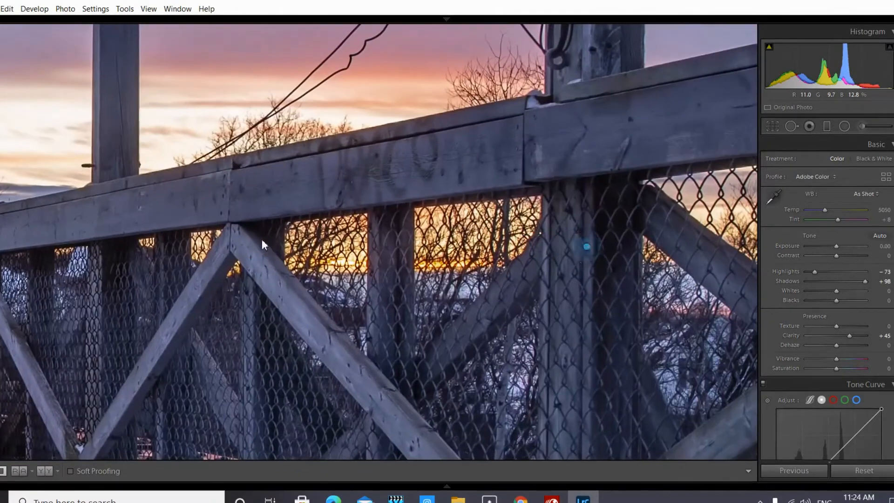
click(376, 240)
click(264, 292)
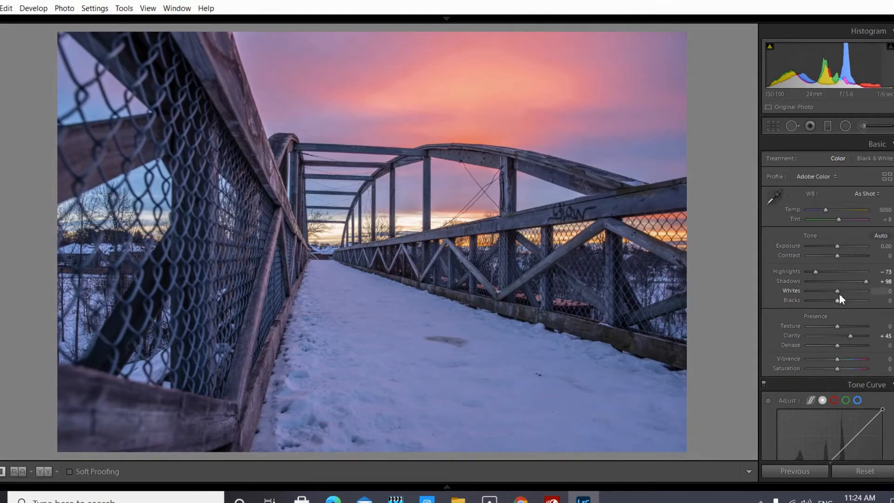
- Raise the photo's Whites to +13 using the clipping preview
mouse_move(838, 291)
mouse_down()
mouse_move(850, 291)
mouse_move(839, 292)
mouse_up()
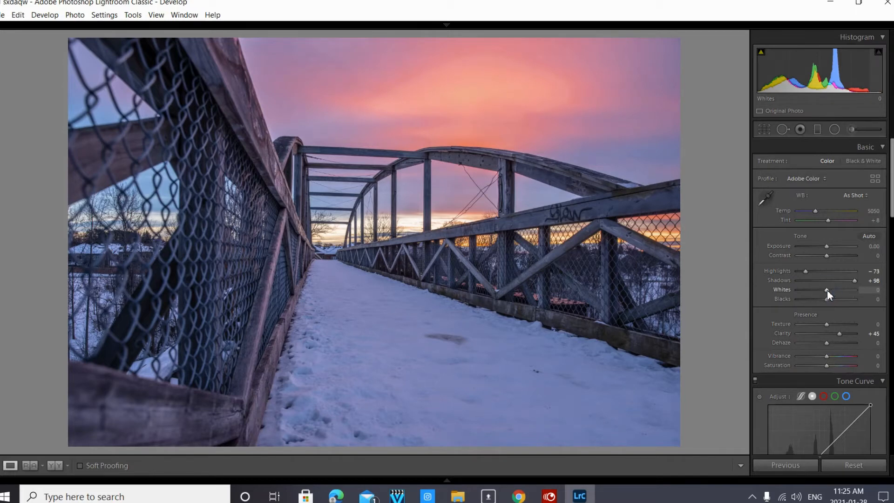
key(alt)
drag(826, 289, 828, 289)
drag(826, 289, 828, 290)
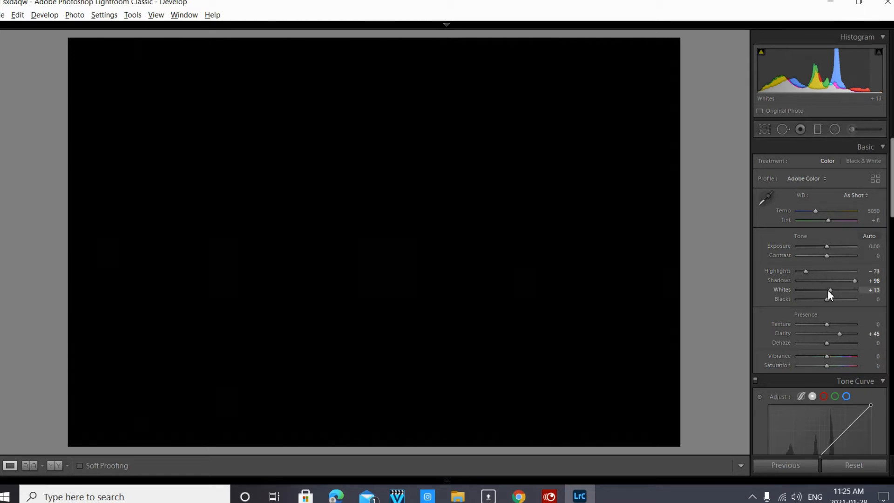
drag(828, 290, 410, 203)
- Warm the photo's white balance by setting the Temp to 5333
drag(793, 283, 828, 332)
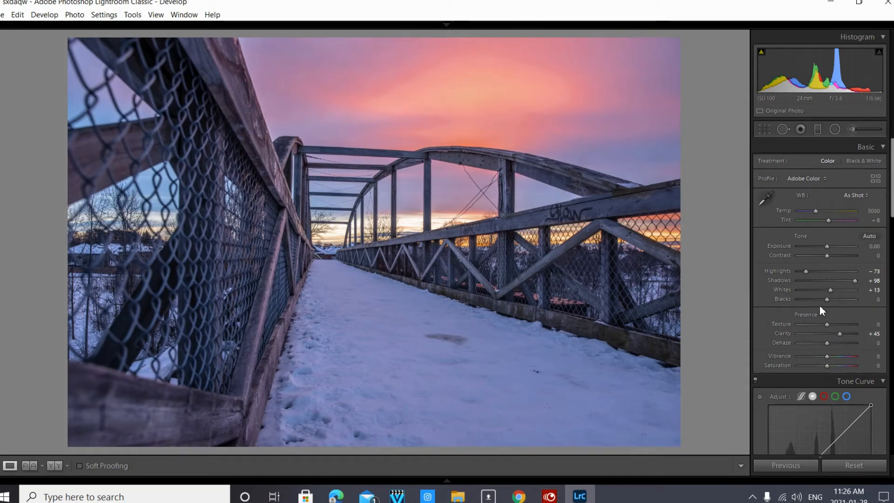
click(816, 211)
drag(817, 211, 819, 210)
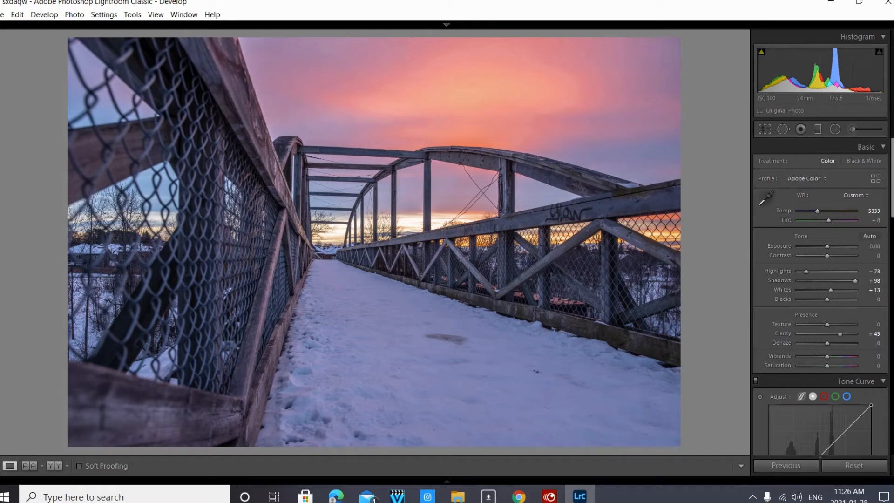
- Adjust the blue colour range in HSL / Color to Saturation -35 and Luminance +38
scroll(822, 298, down, 5)
scroll(829, 279, down, 3)
click(832, 258)
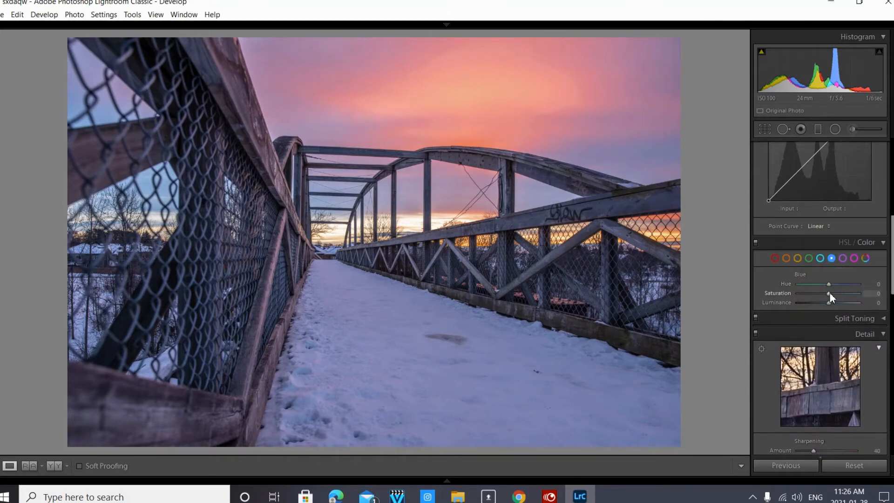
drag(827, 293, 820, 296)
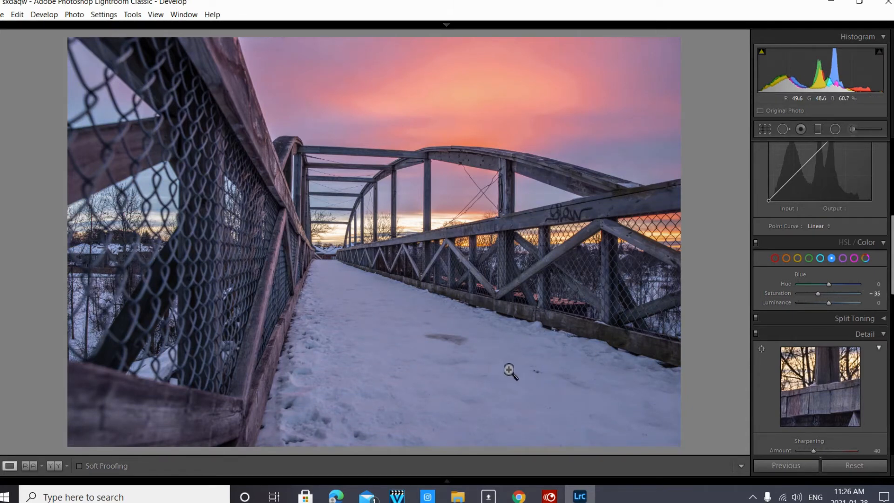
drag(828, 302, 839, 302)
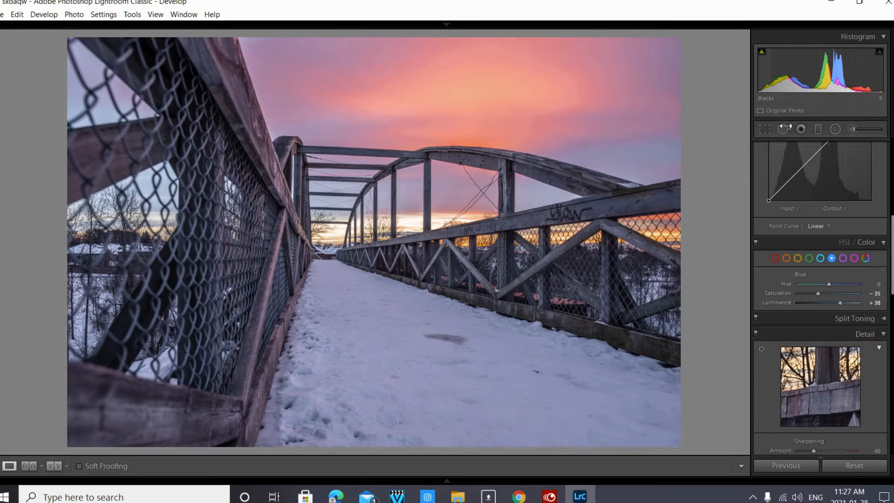
- Try raising the photo's Blacks up to +23 and return them to 0
scroll(888, 270, up, 5)
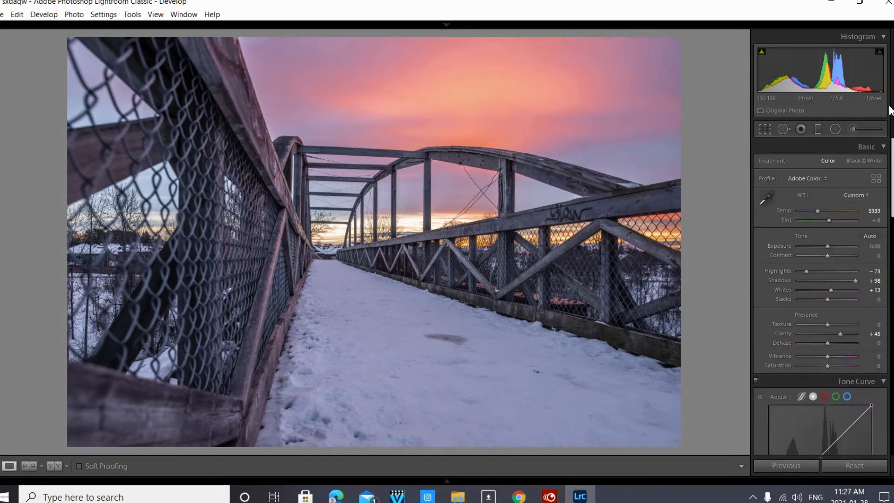
drag(828, 300, 834, 301)
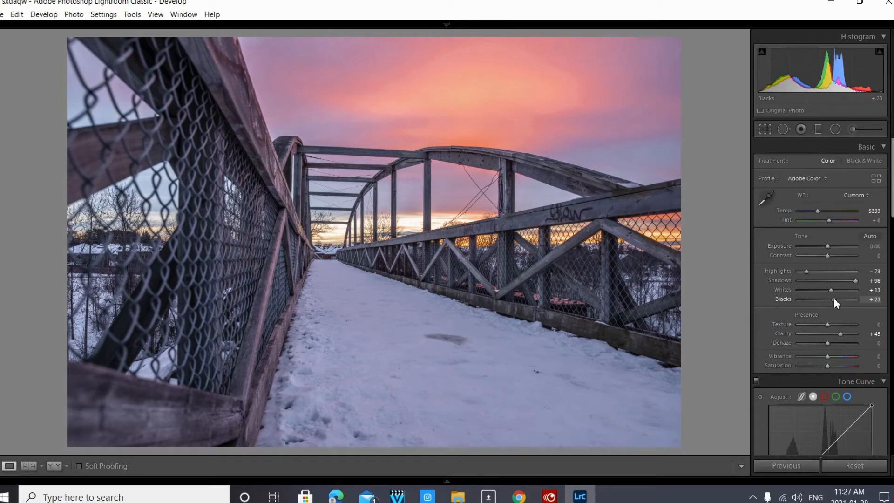
drag(834, 298, 830, 298)
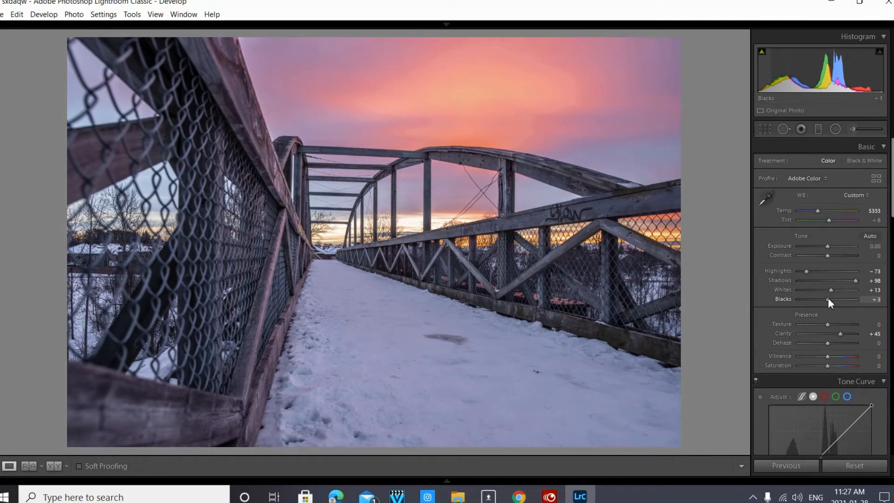
drag(828, 299, 828, 299)
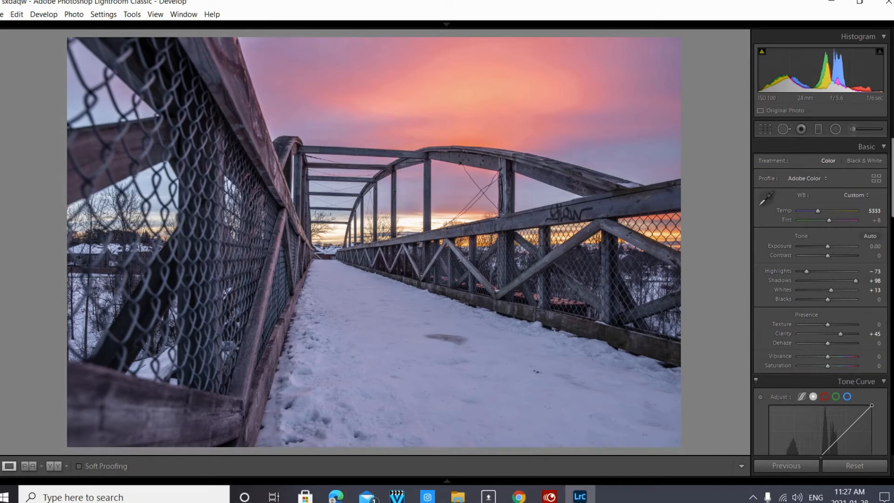
- Set the photo's sharpening Detail to 100 and Masking to 6
scroll(821, 298, down, 10)
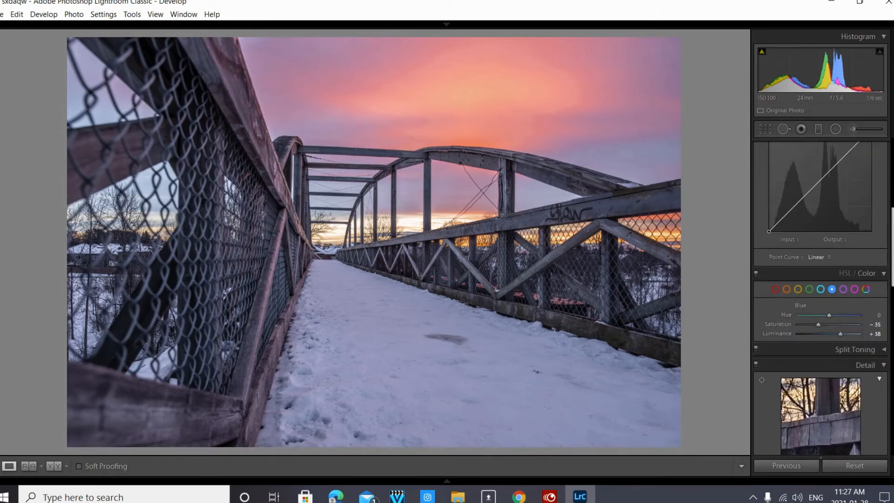
scroll(824, 280, down, 5)
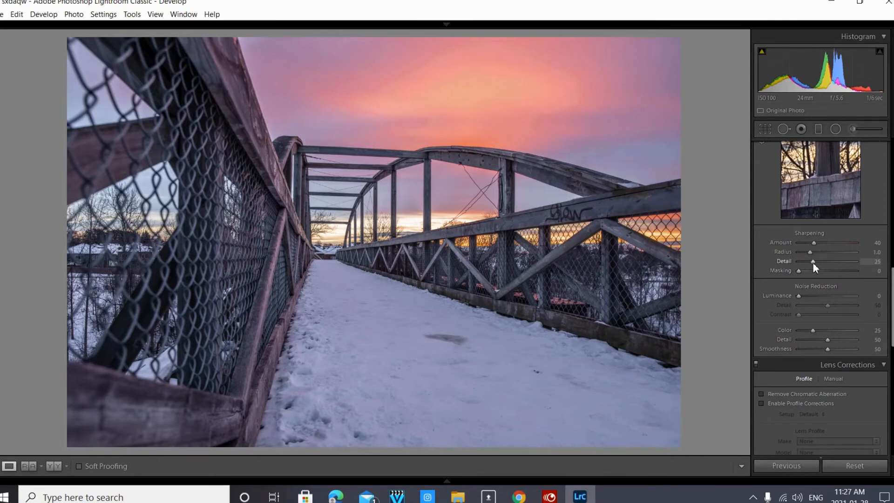
drag(813, 263, 869, 262)
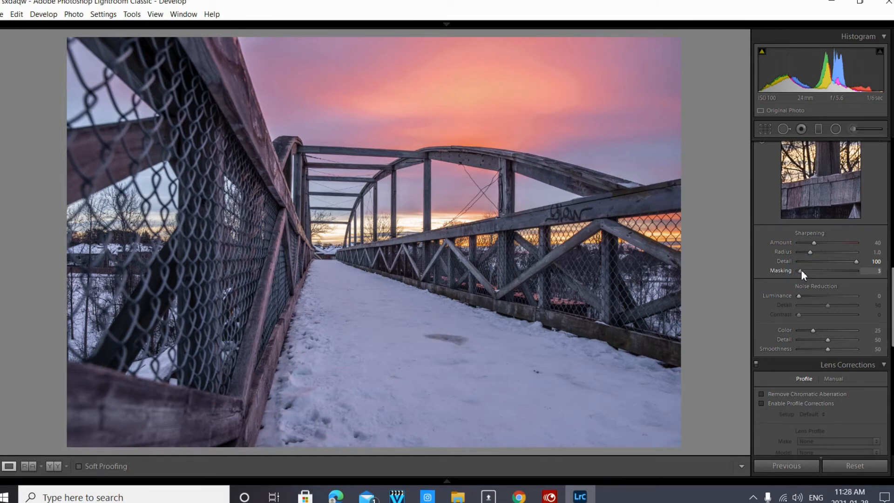
drag(798, 270, 802, 270)
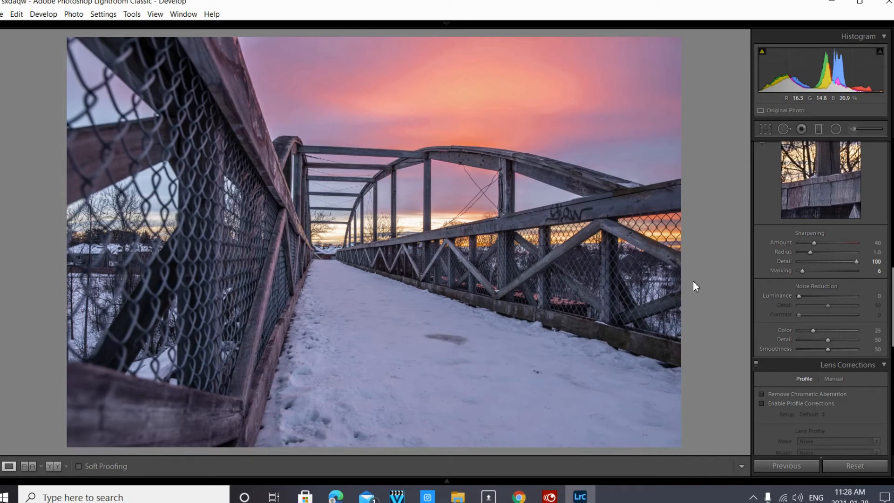
- Set the sharpening Masking to 61 while previewing the black-and-white edge mask
alt+click(802, 271)
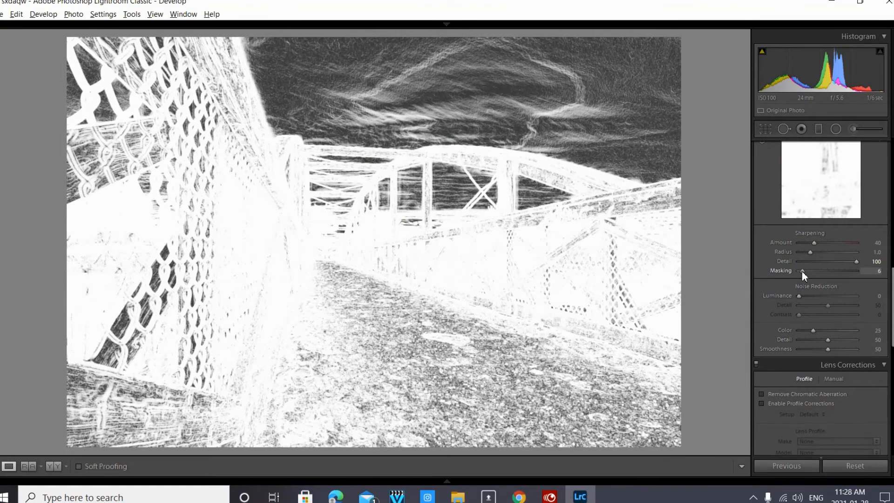
drag(802, 271, 822, 269)
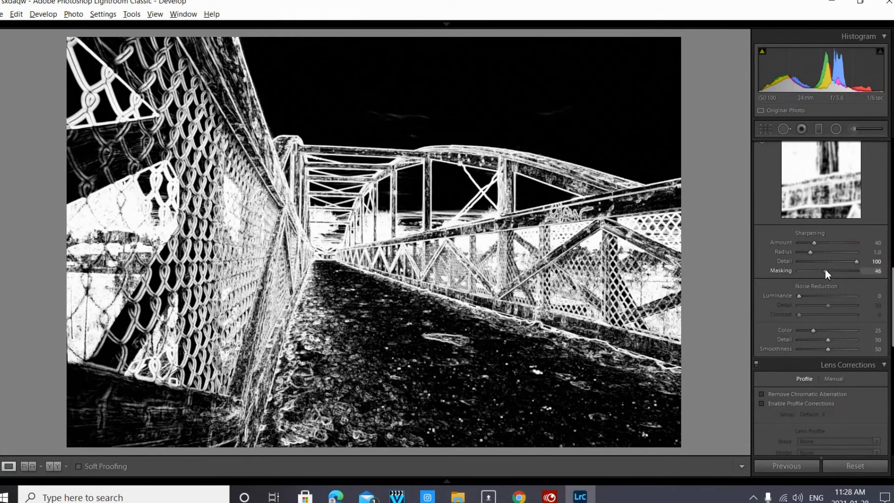
drag(828, 270, 829, 270)
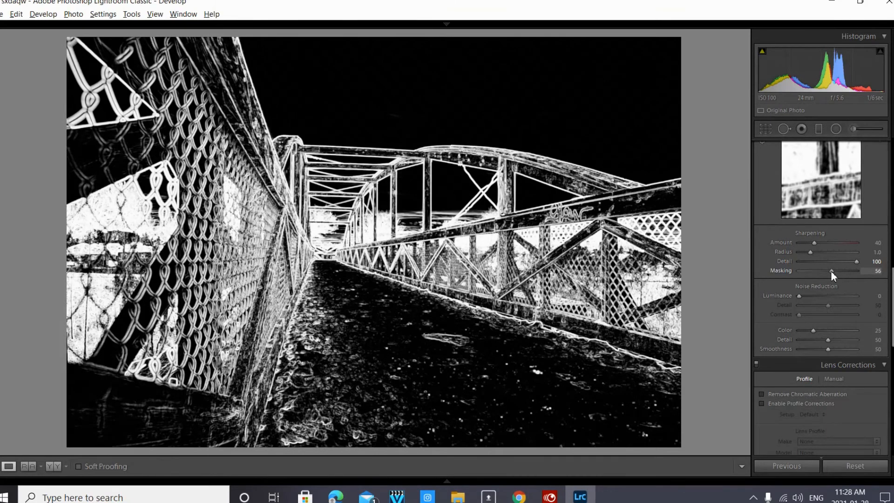
drag(832, 270, 833, 270)
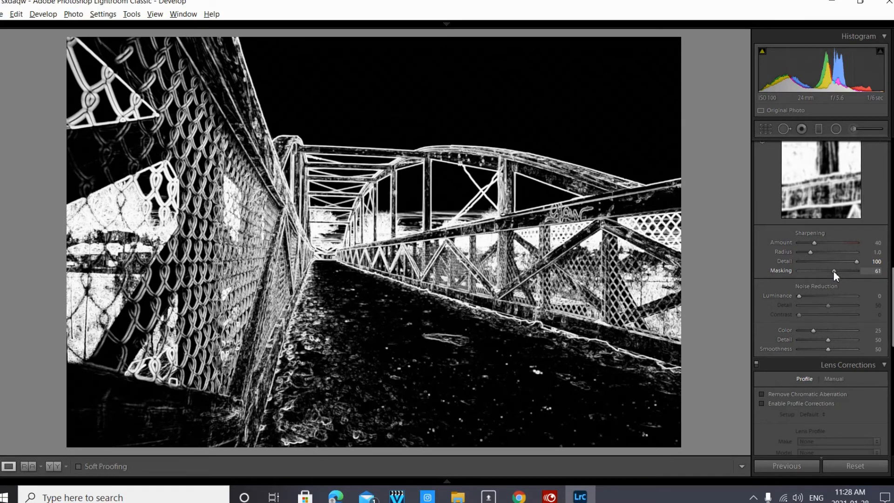
drag(834, 270, 832, 270)
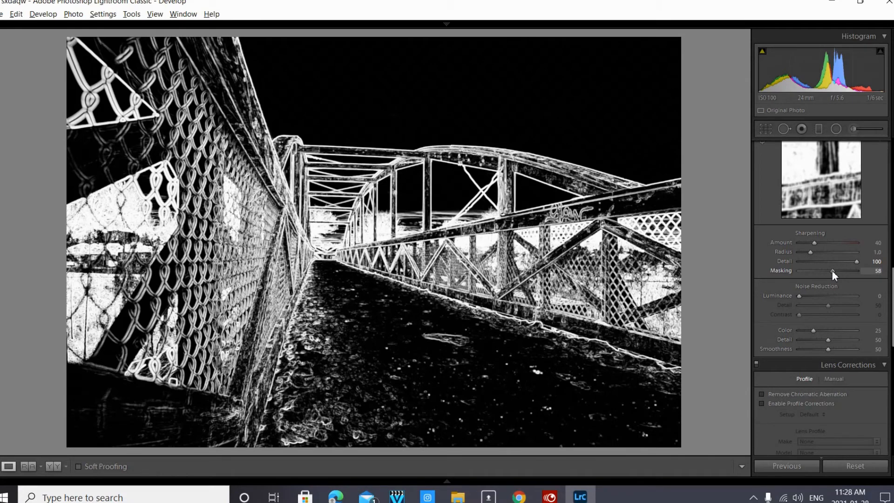
drag(832, 270, 834, 270)
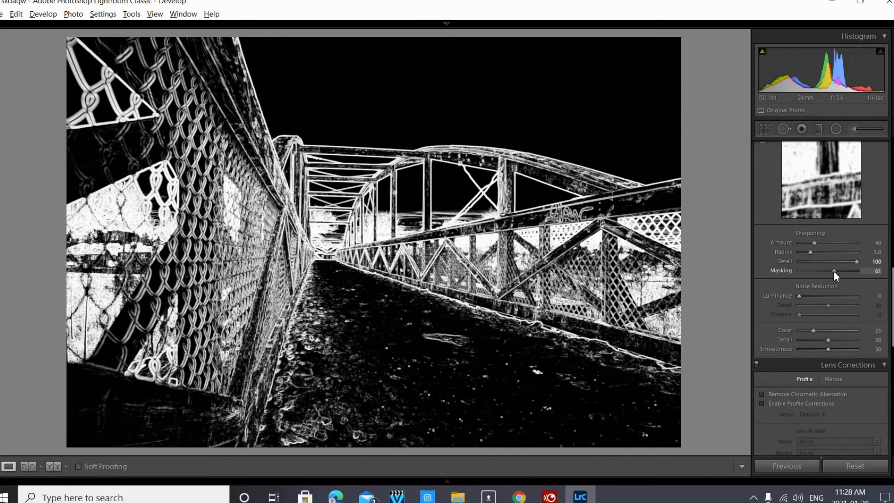
drag(833, 270, 833, 270)
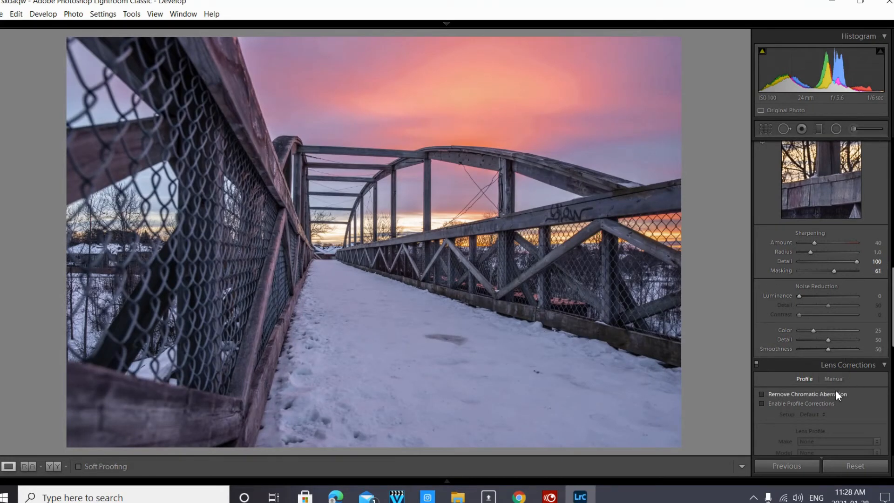
- Enable Remove Chromatic Aberration and compare the bridge arch up close with the correction off and on
click(761, 394)
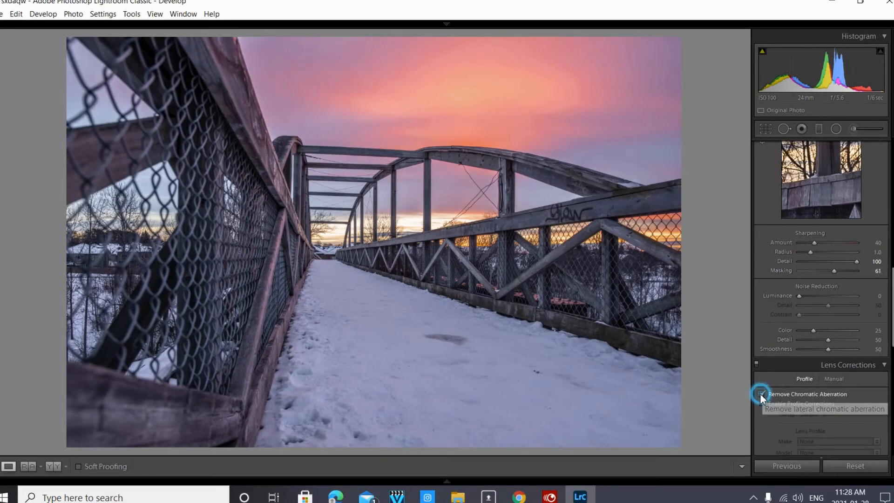
click(452, 159)
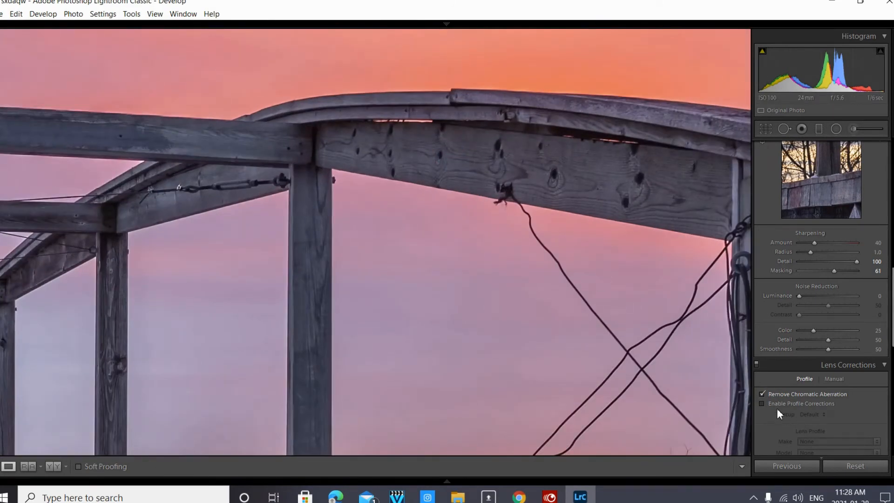
click(762, 394)
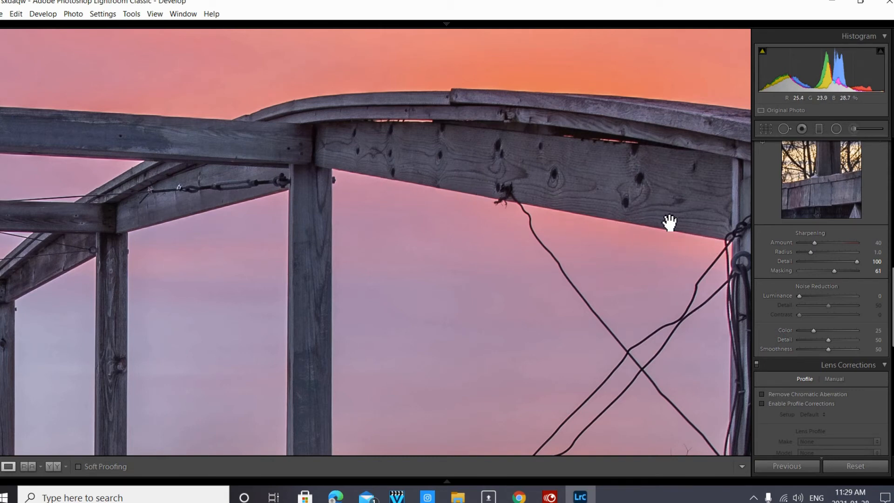
click(762, 395)
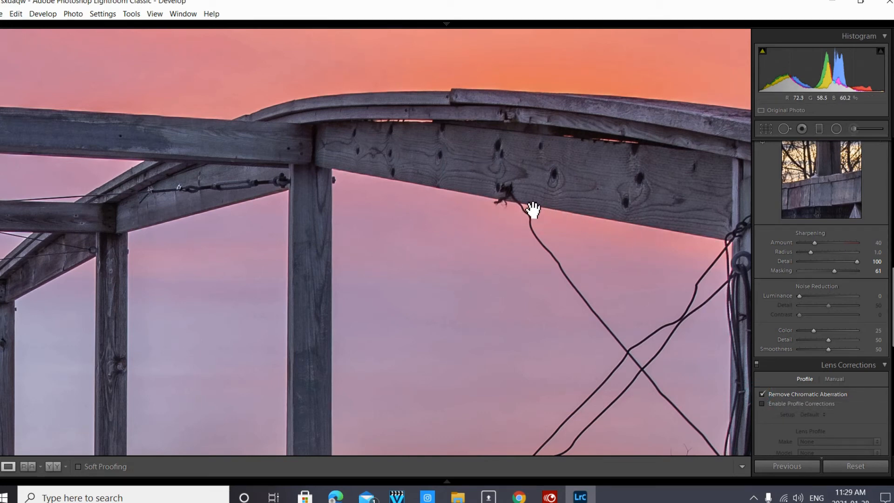
click(459, 187)
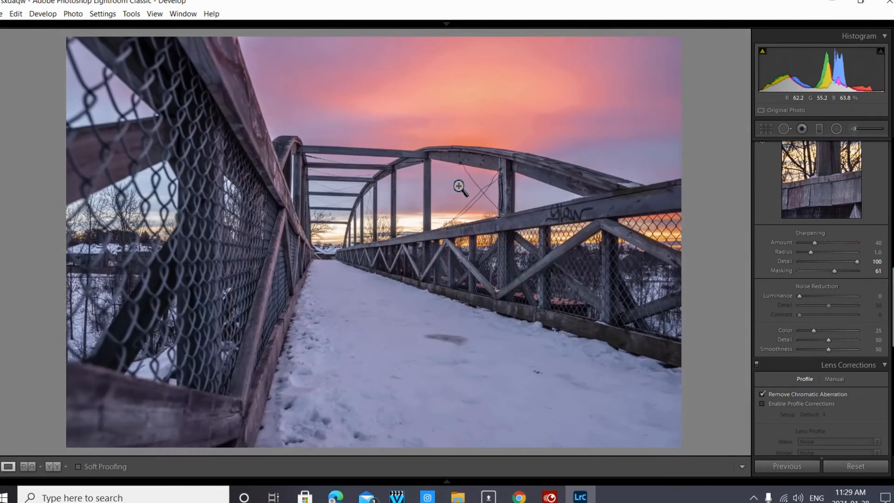
click(459, 187)
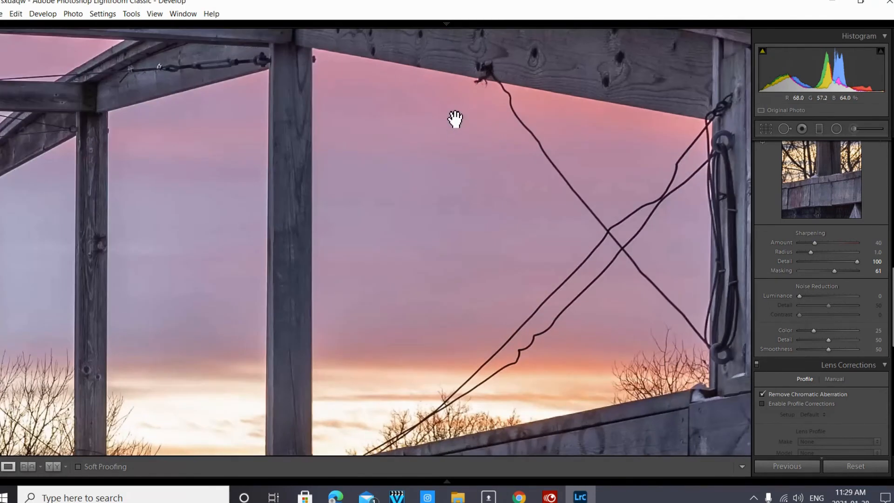
drag(455, 119, 455, 236)
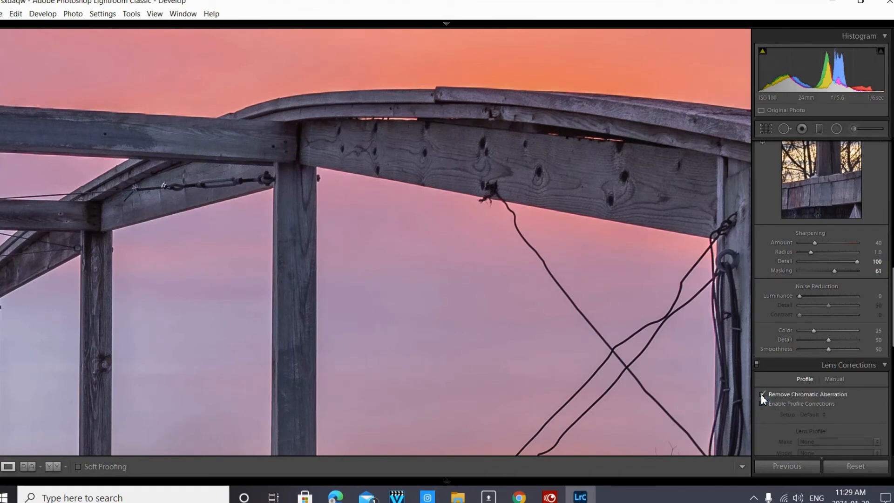
click(366, 217)
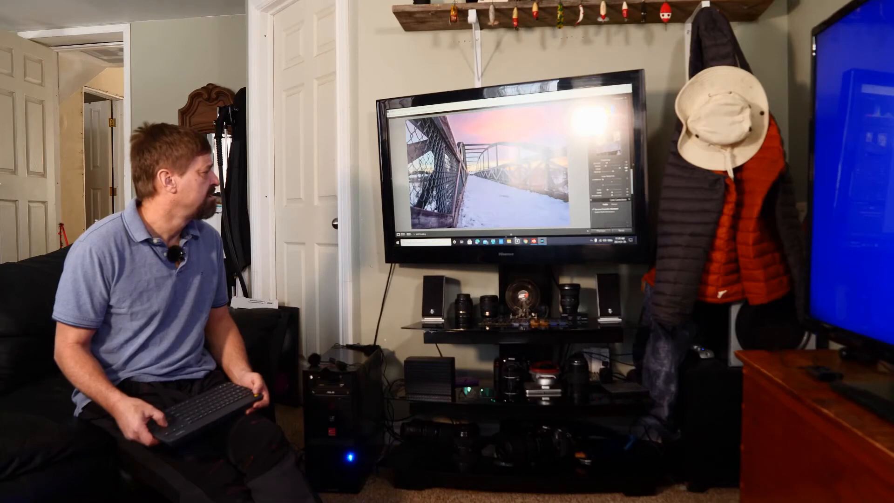
- Export the edited bridge photo to the hard drive, in the deer subfolder of E:\
mouse_move(505, 236)
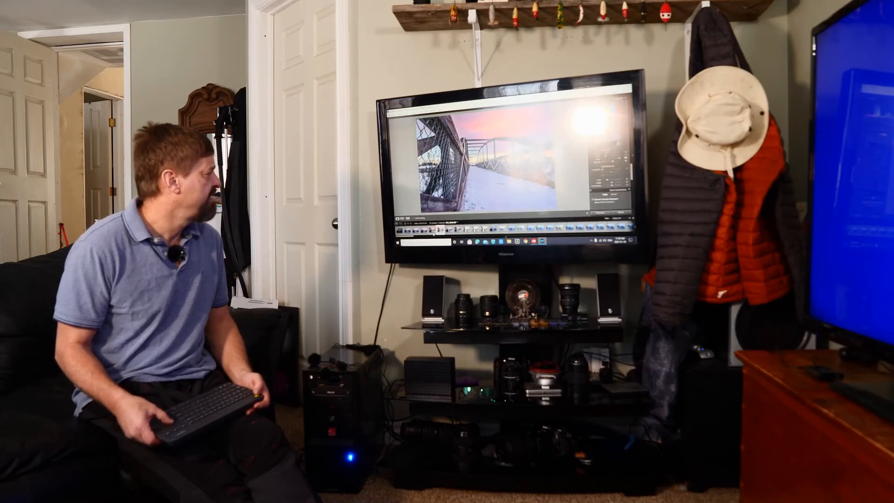
right_click(440, 228)
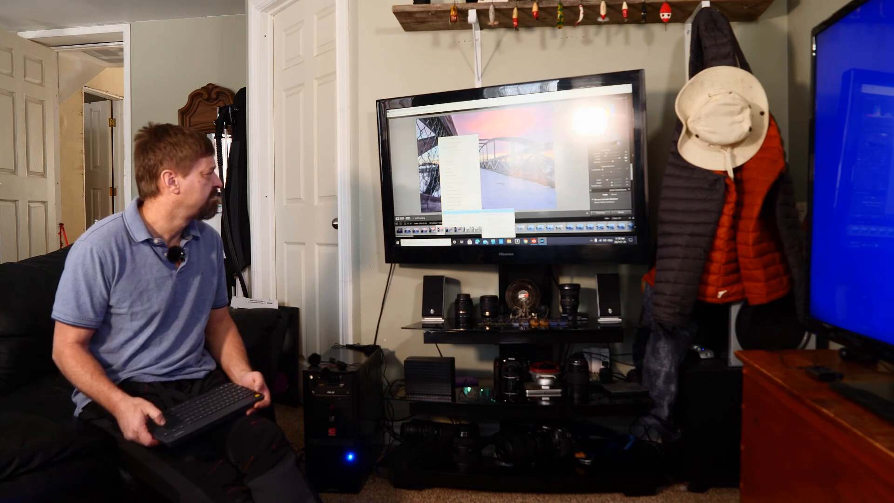
click(499, 219)
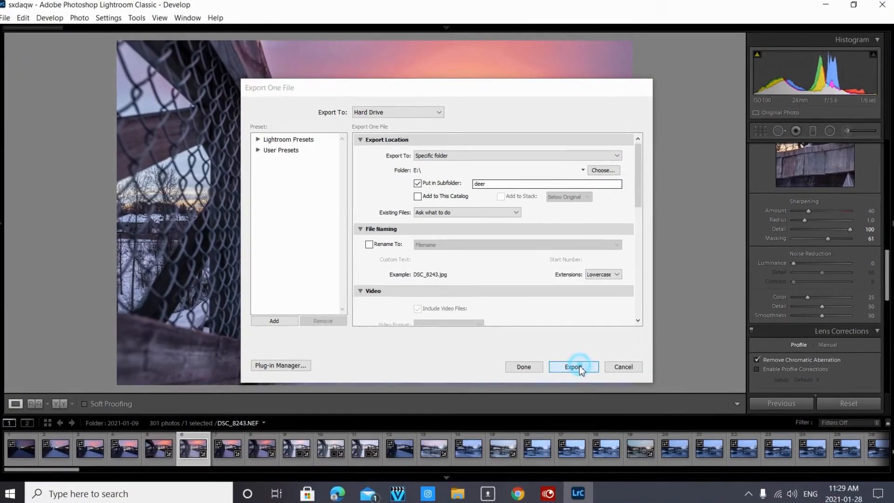
click(575, 366)
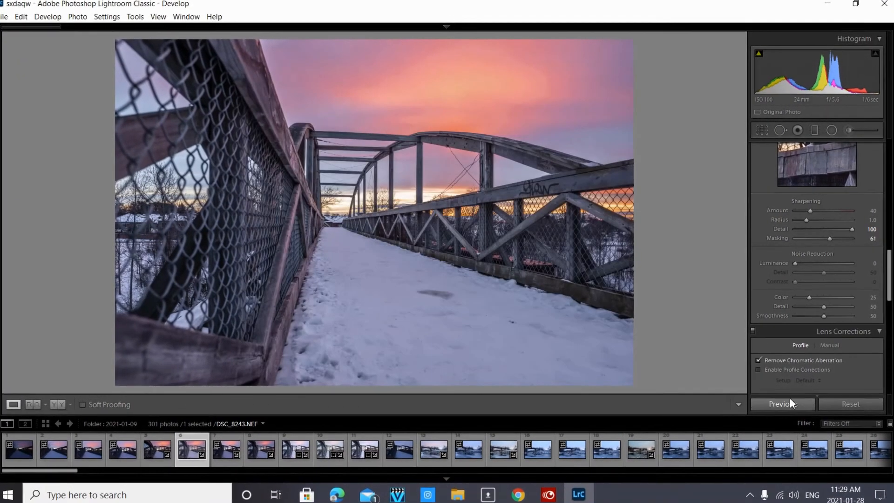
- Switch to File Explorer and open the exported DSC_8243 image from the deer folder for viewing
click(837, 2)
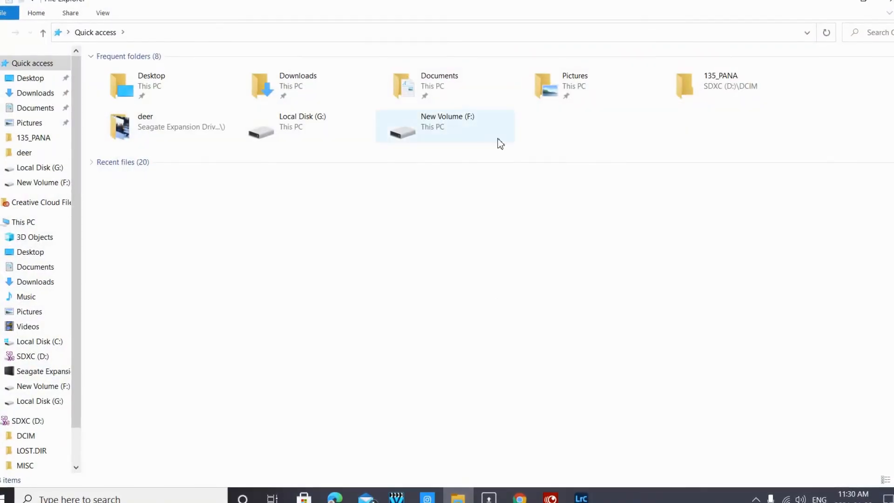
double_click(146, 140)
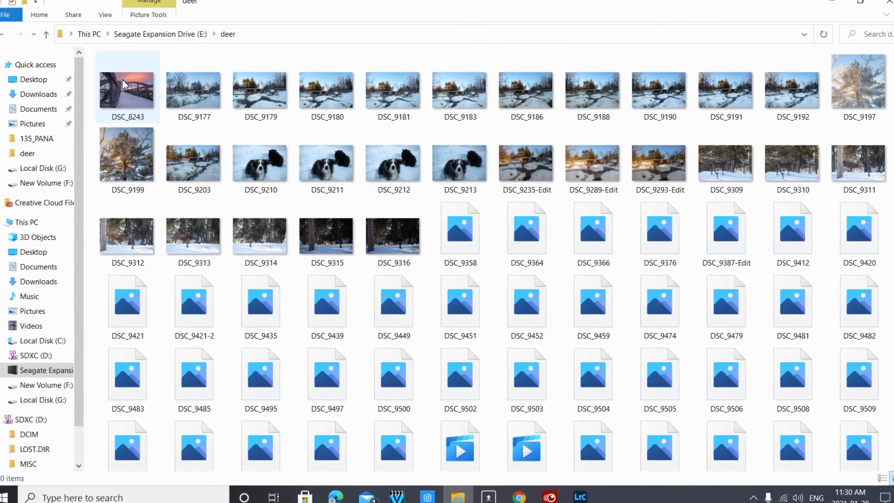
double_click(123, 81)
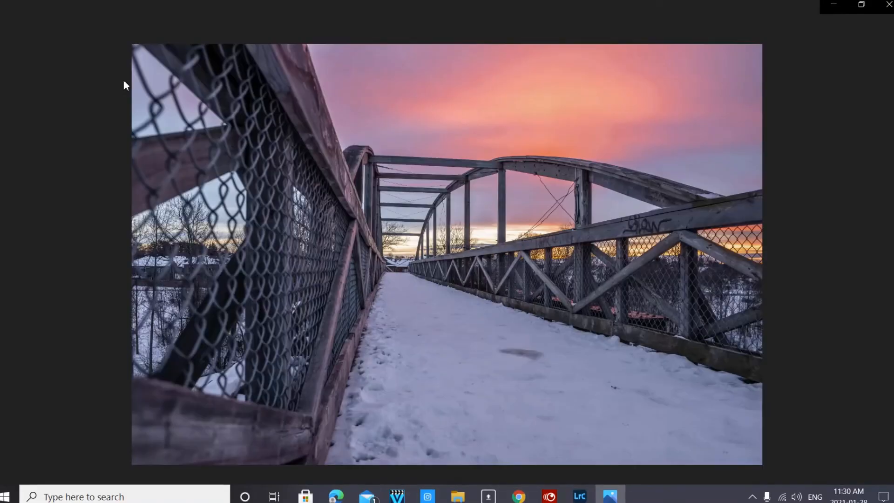